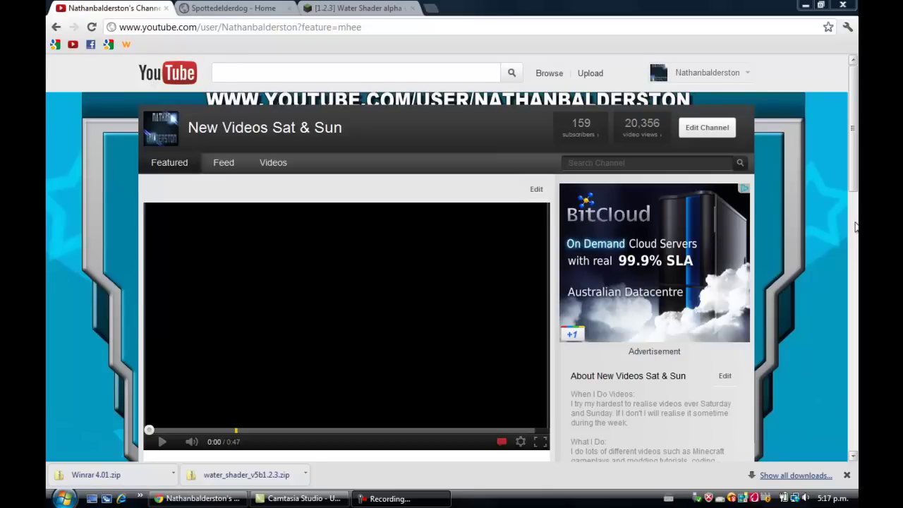
Step: Open the [1.2.3] Water Shader Alpha v5b forum topic, go to its Downloads section and briefly reveal the older screenshots spoiler
left_click(374, 7)
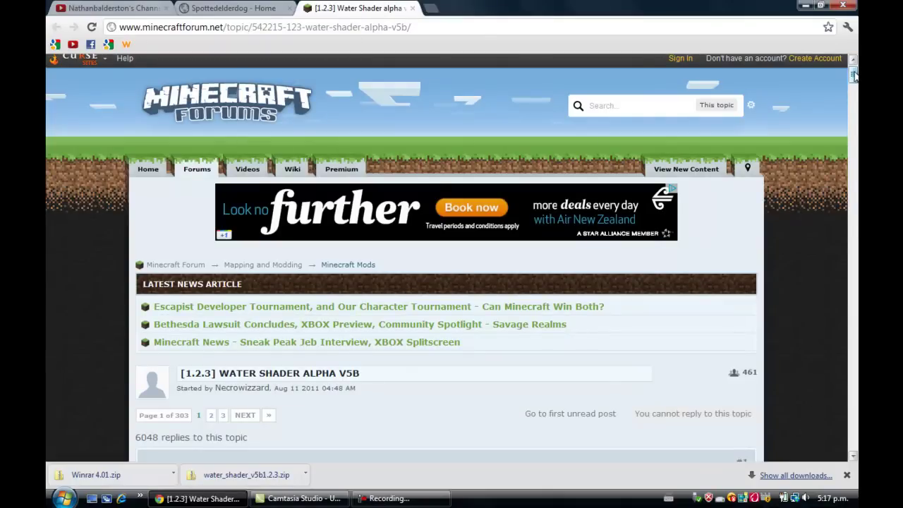
left_click(601, 26)
left_click(813, 199)
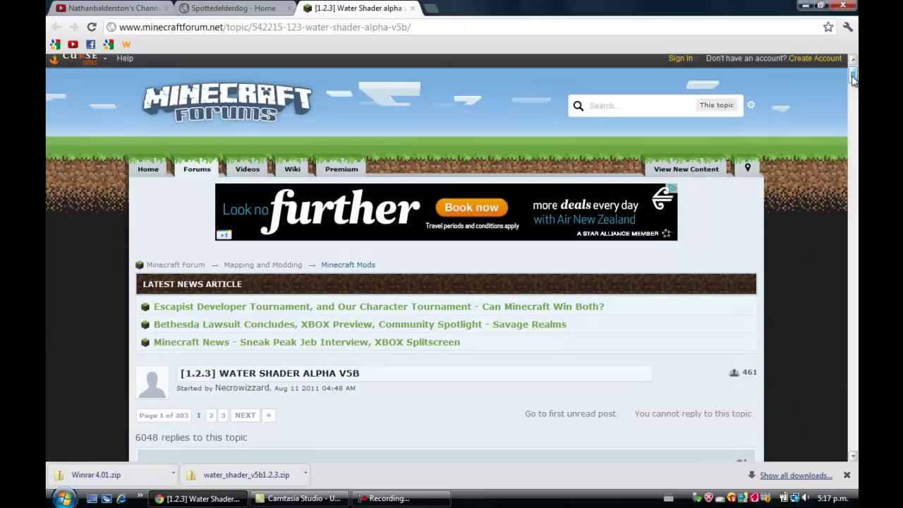
left_click_drag(853, 79, 853, 116)
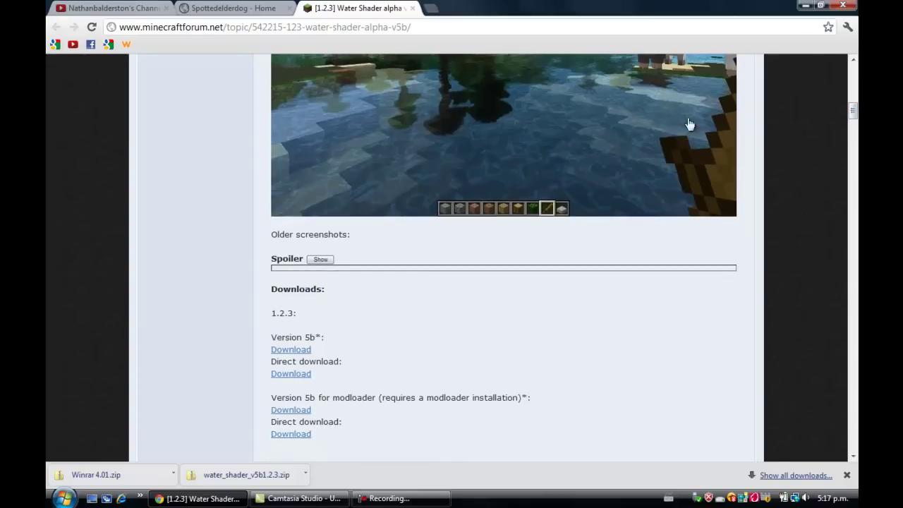
left_click(321, 261)
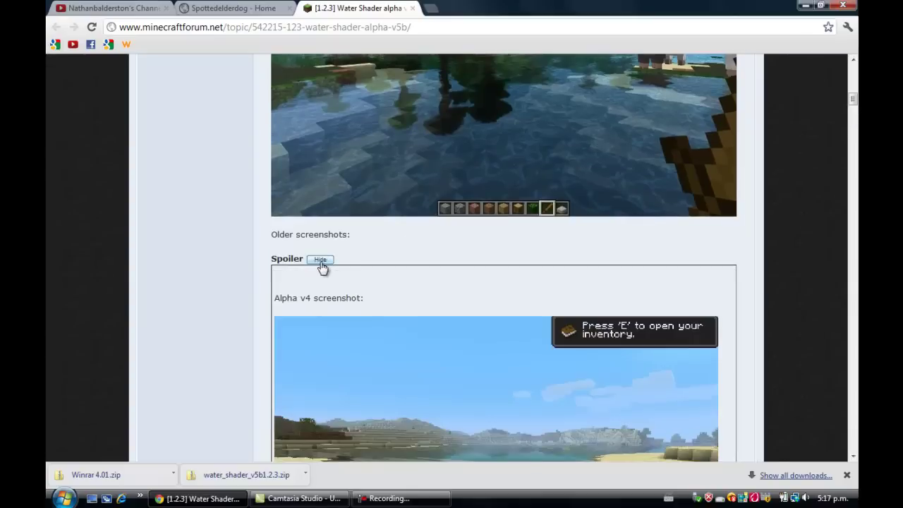
left_click(321, 261)
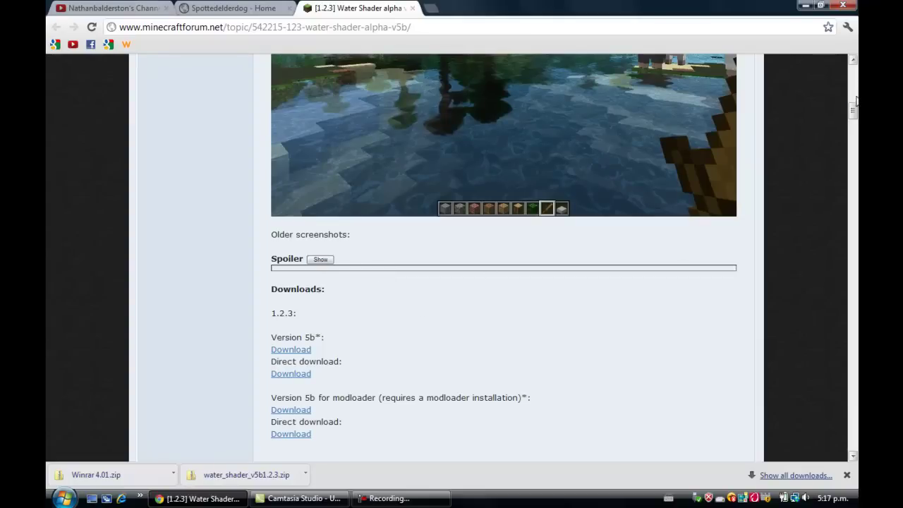
Step: Follow the first Version 5b download link for 1.2.3 and skip the adf.ly ad to reach the MediaFire page
left_click_drag(856, 101, 856, 108)
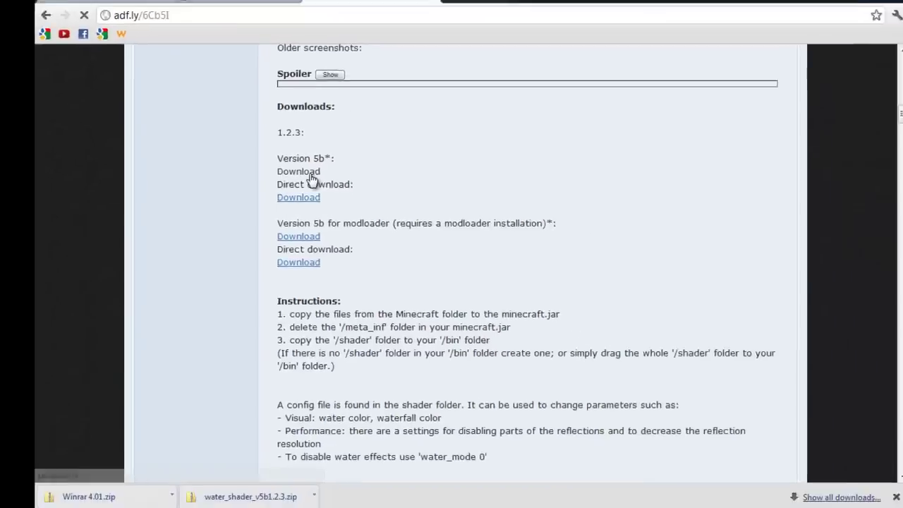
left_click(408, 169)
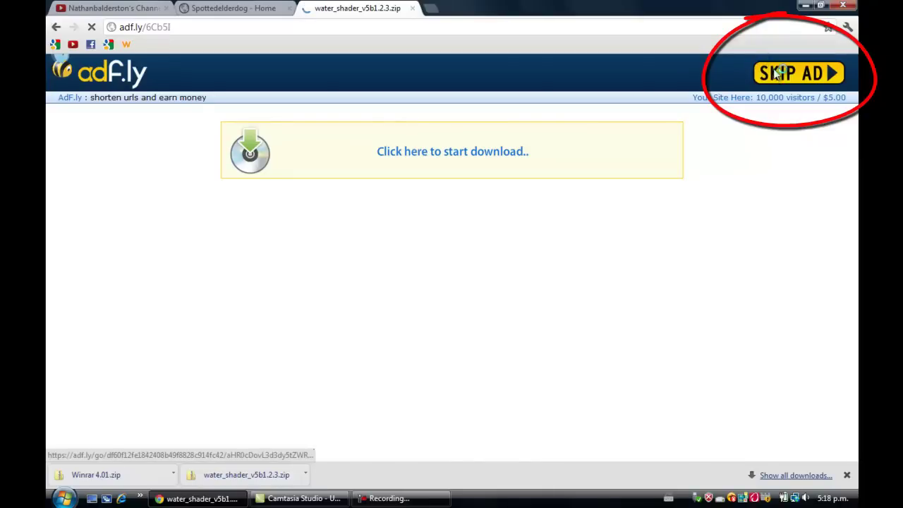
left_click(776, 74)
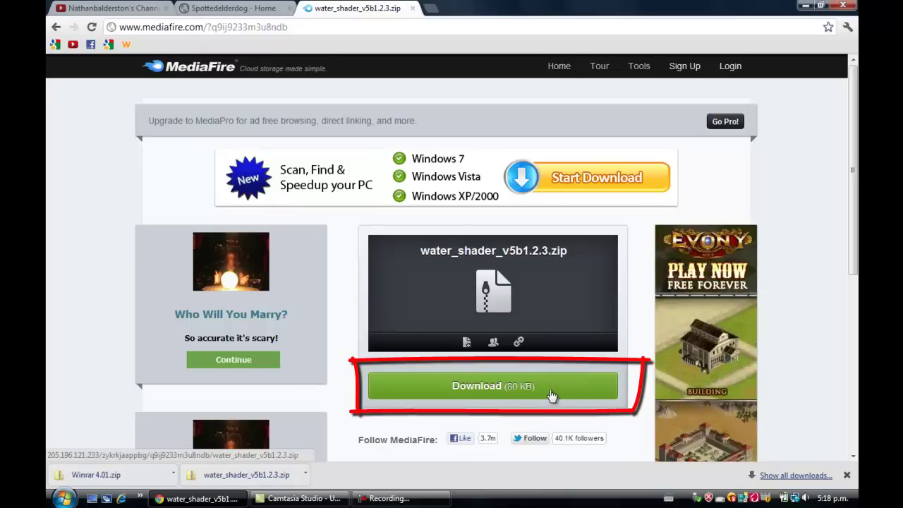
Step: Switch to the desktop and open the downloaded water_shader_v5b1.2.3.zip archive in WinRAR
left_click(802, 6)
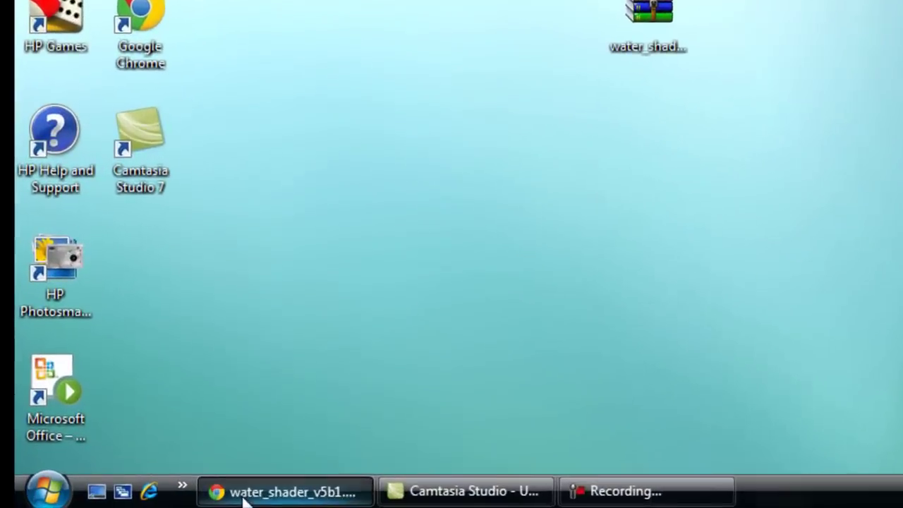
left_click(254, 492)
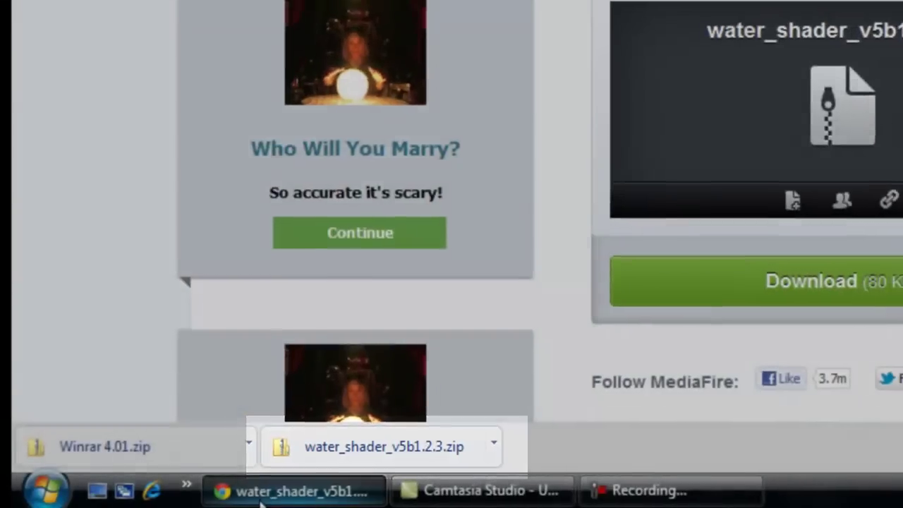
left_click(296, 491)
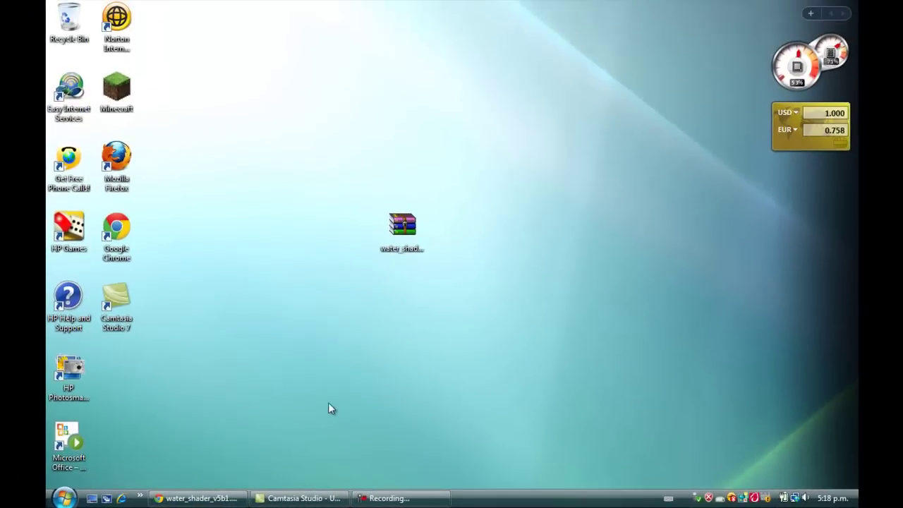
double_click(403, 226)
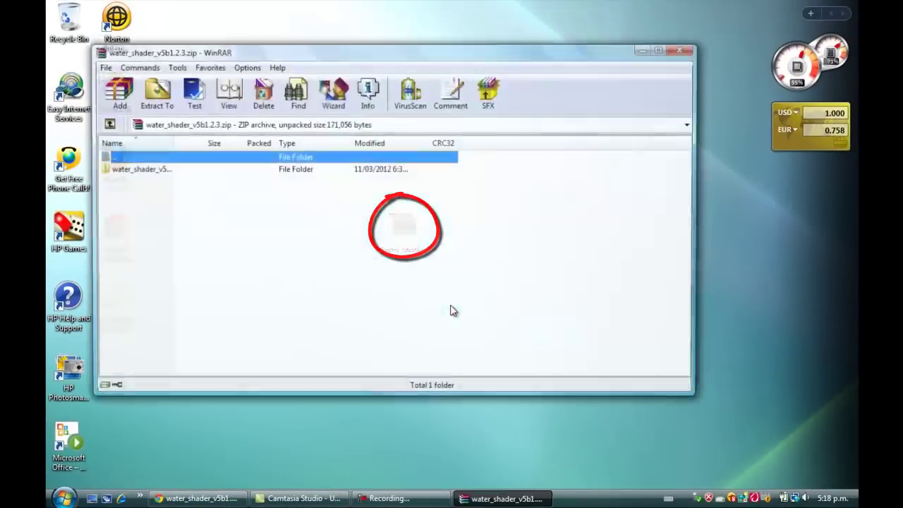
Step: Narrow the water shader archive window and move it to the upper-right area of the desktop
mouse_move(424, 56)
left_mouse_down()
mouse_move(624, 55)
mouse_move(624, 65)
mouse_move(437, 76)
left_mouse_up()
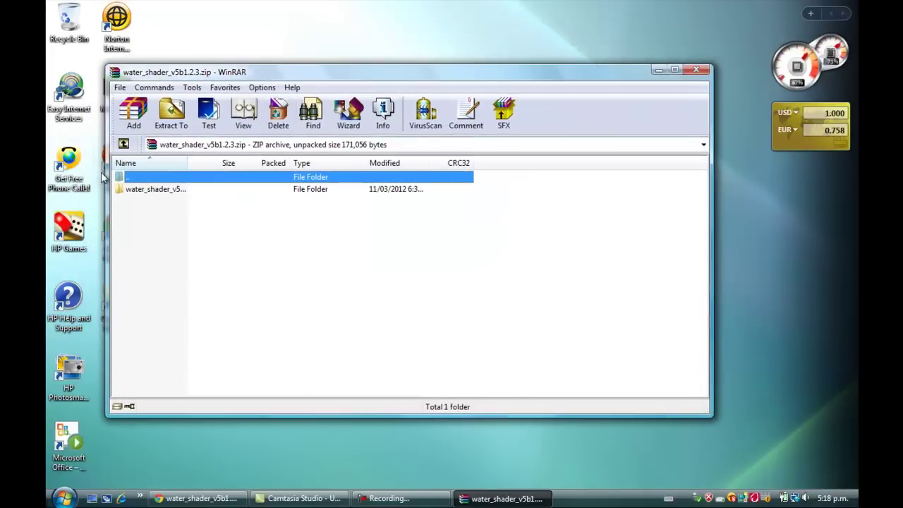
left_click_drag(105, 173, 357, 185)
left_click_drag(454, 77, 599, 21)
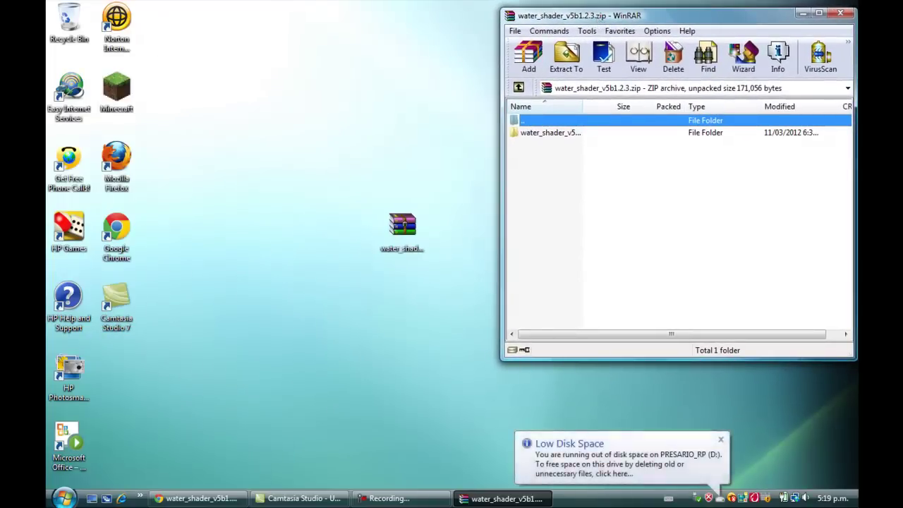
Step: Search Windows for "run" and open the Run dialog
left_click(64, 498)
left_click(71, 494)
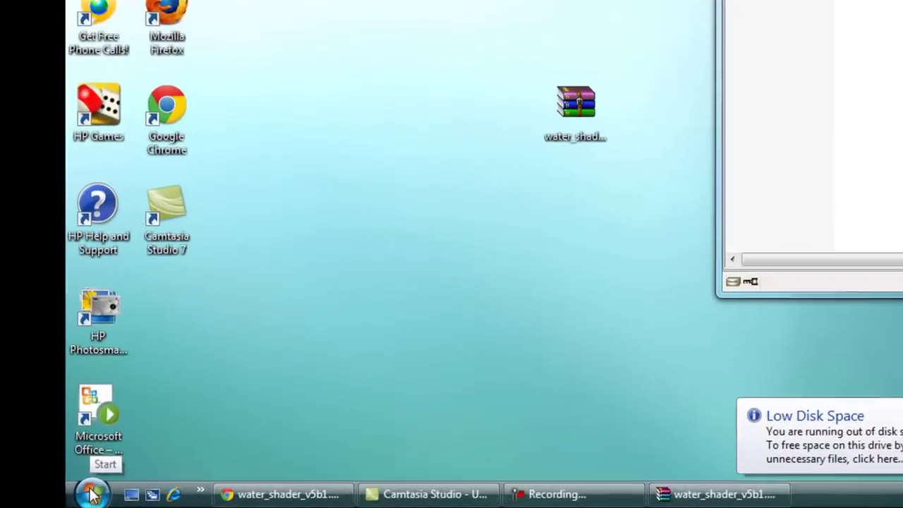
left_click(91, 494)
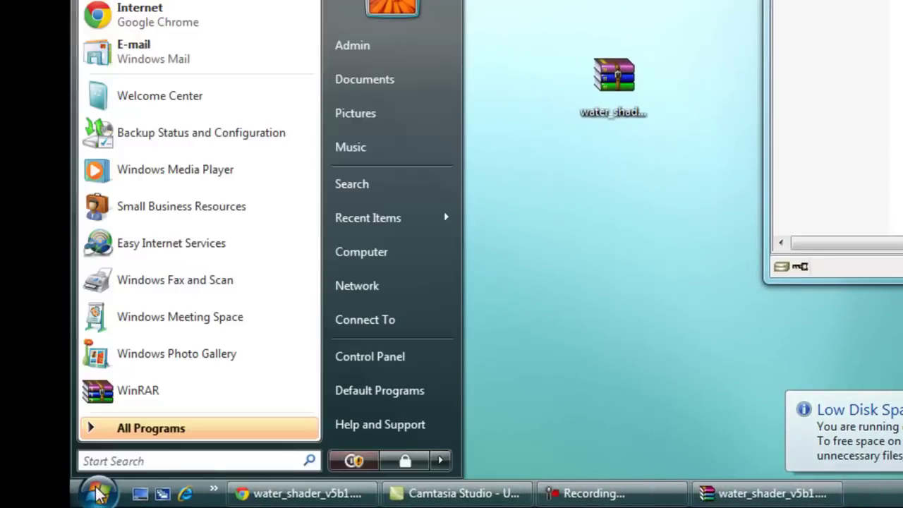
left_click(107, 460)
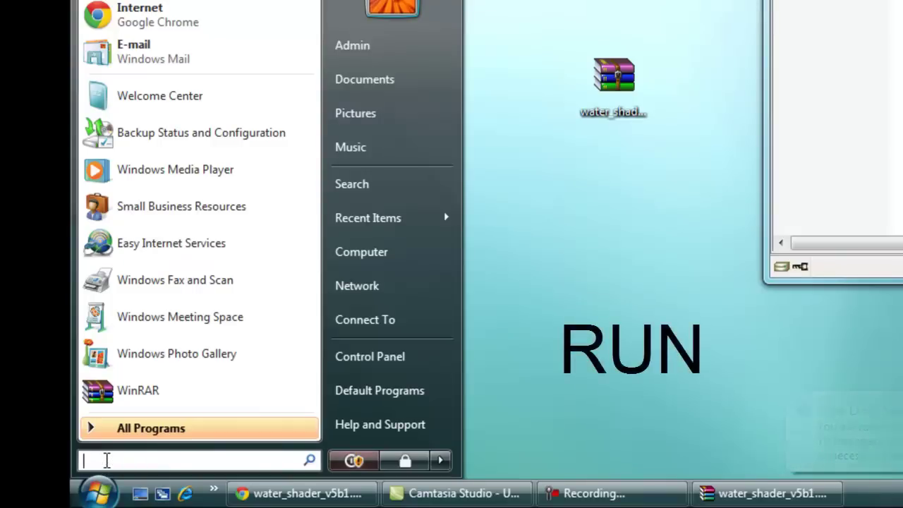
type("run")
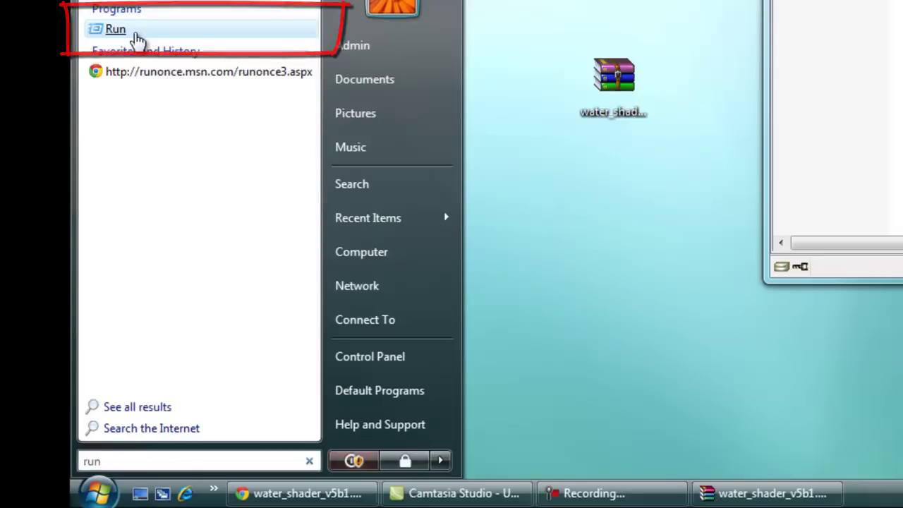
left_click(115, 30)
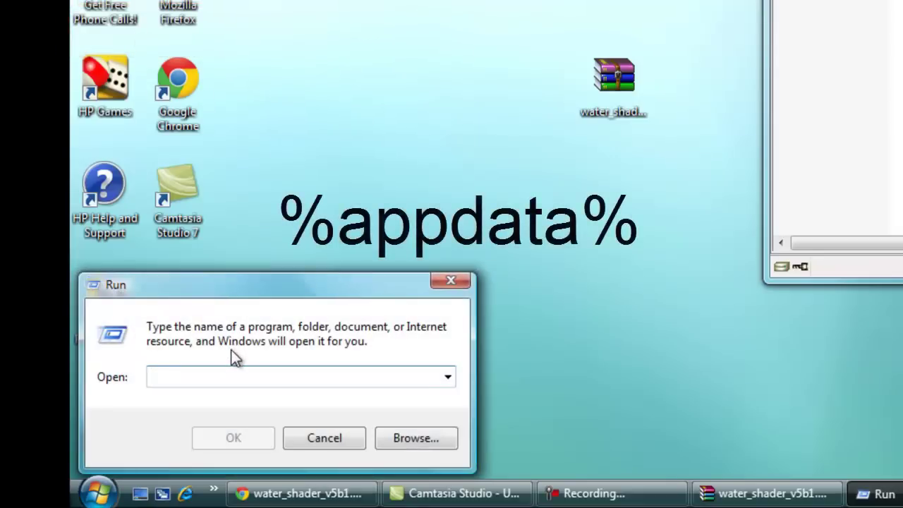
Step: Run %appdata% to open the Roaming folder
type("%")
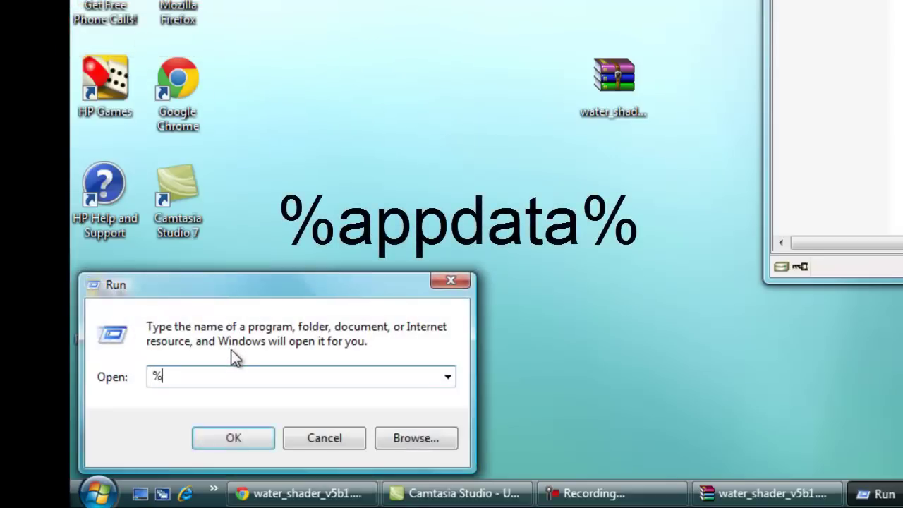
type("appdata")
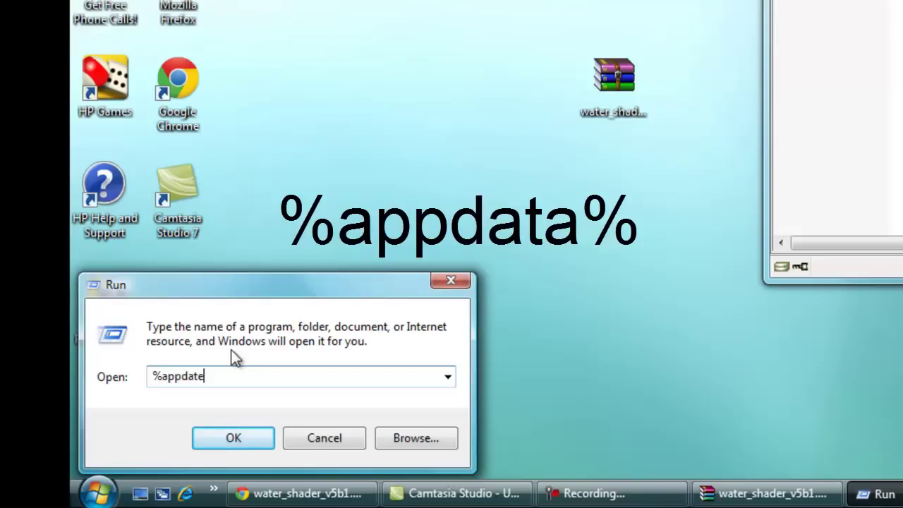
type("%")
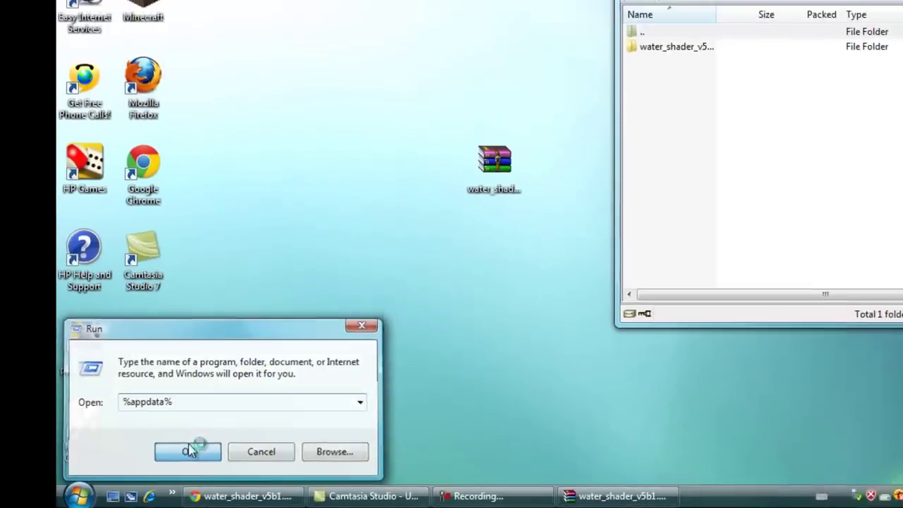
left_click(233, 432)
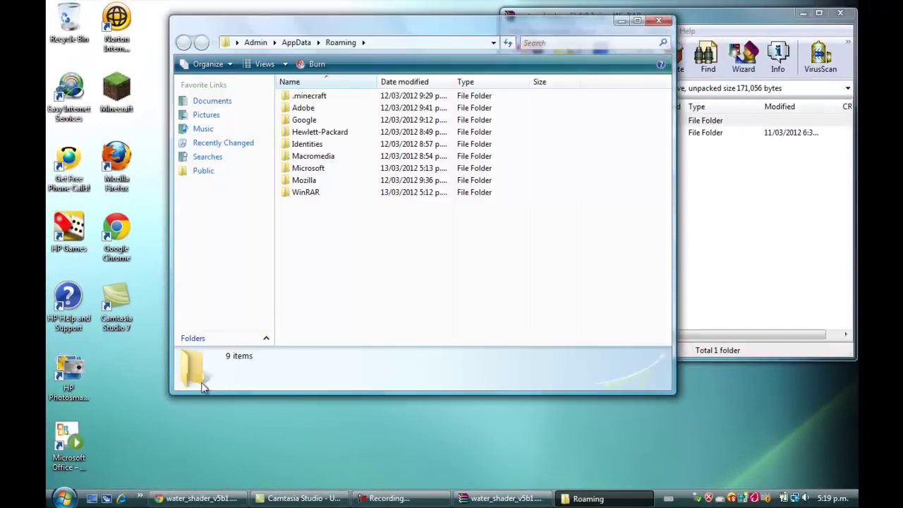
Step: Go into the .minecraft folder and open its bin folder
left_click(357, 83)
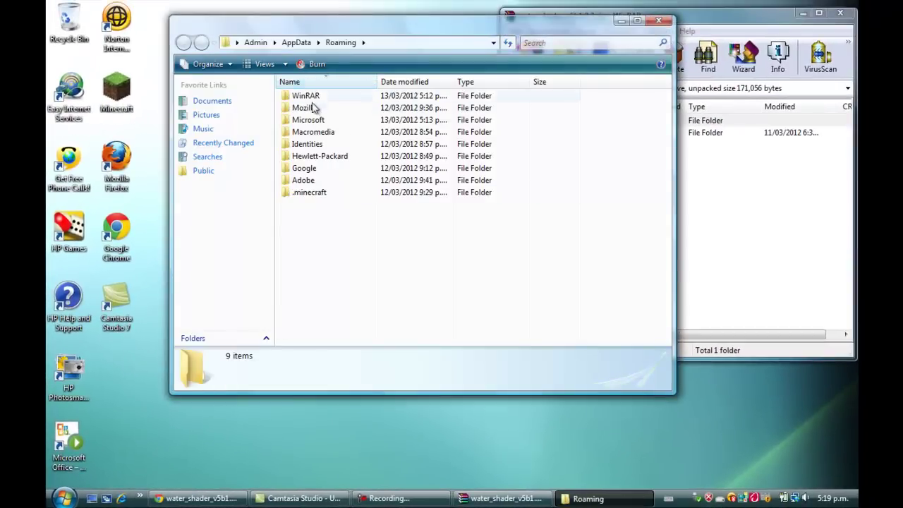
left_click(314, 82)
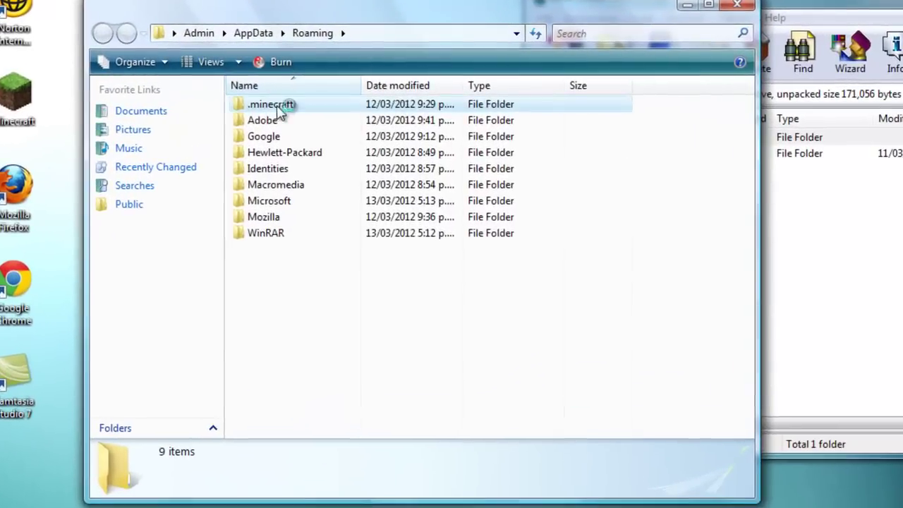
double_click(318, 95)
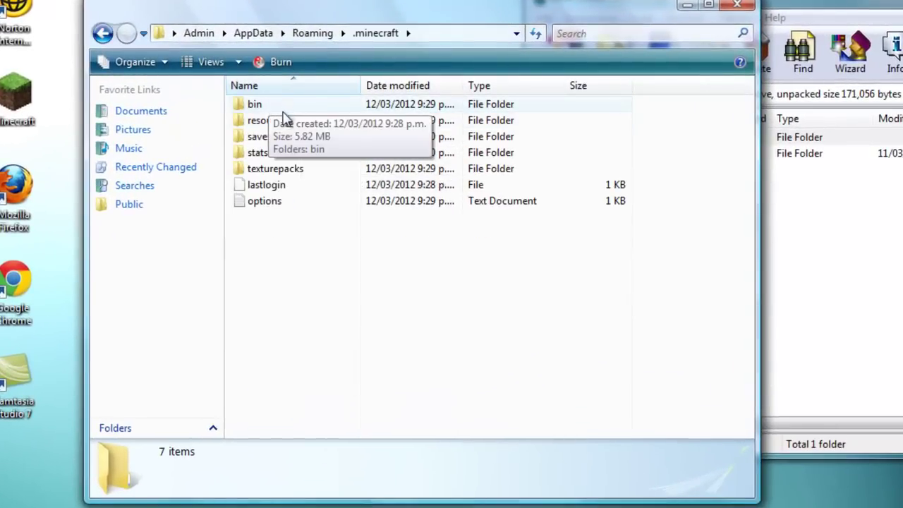
left_click(284, 110)
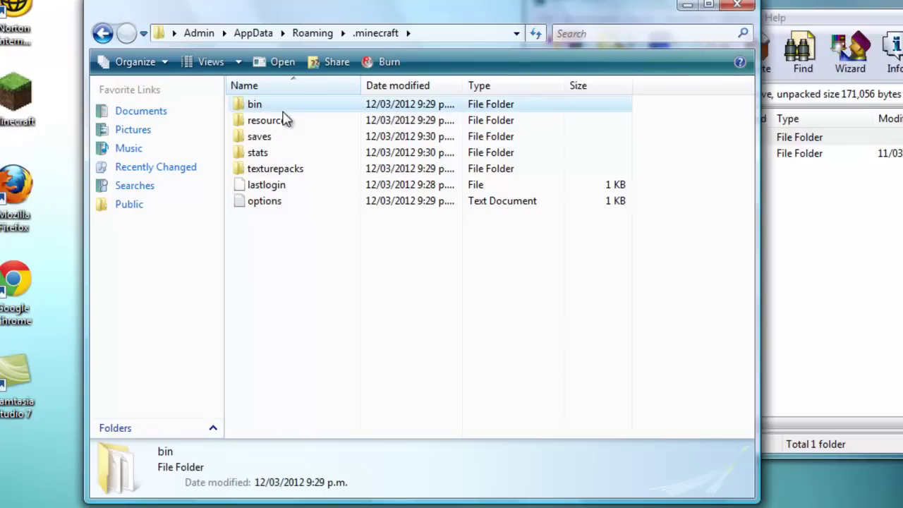
double_click(284, 110)
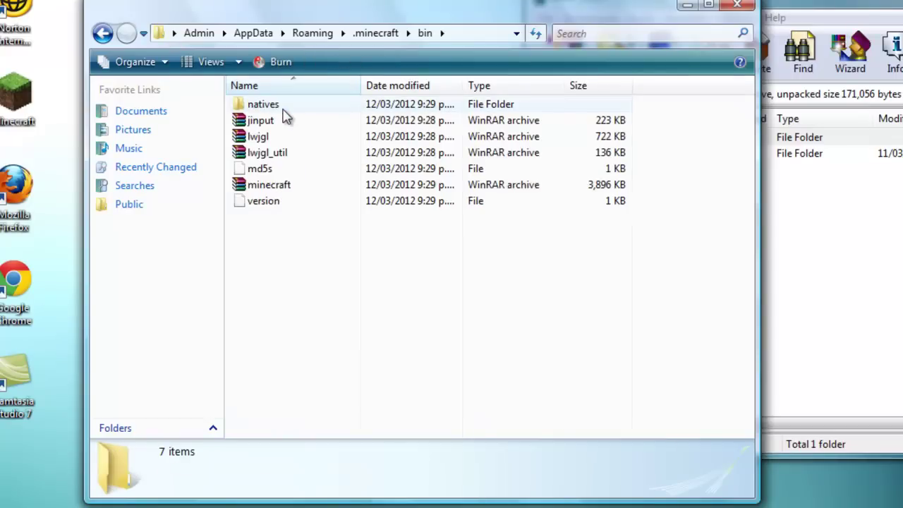
Step: Open minecraft.jar from the bin folder with WinRAR archiver
left_click(379, 188)
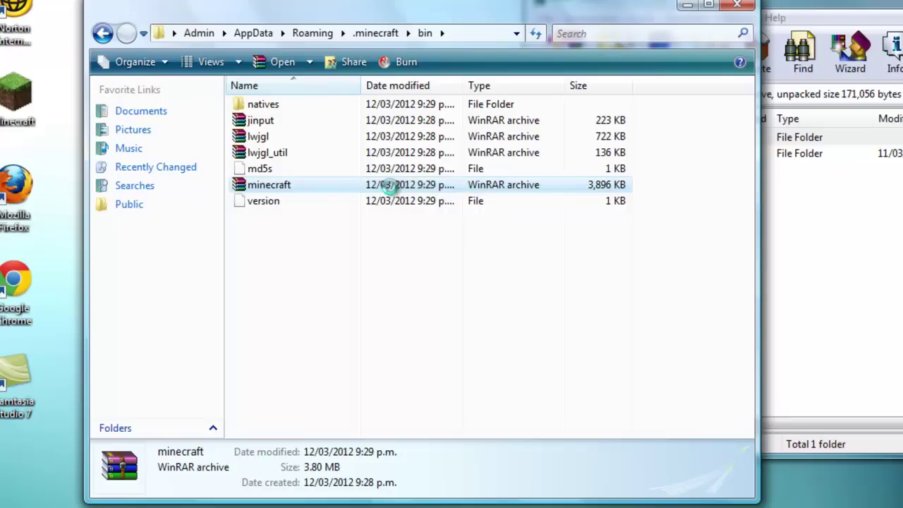
right_click(392, 188)
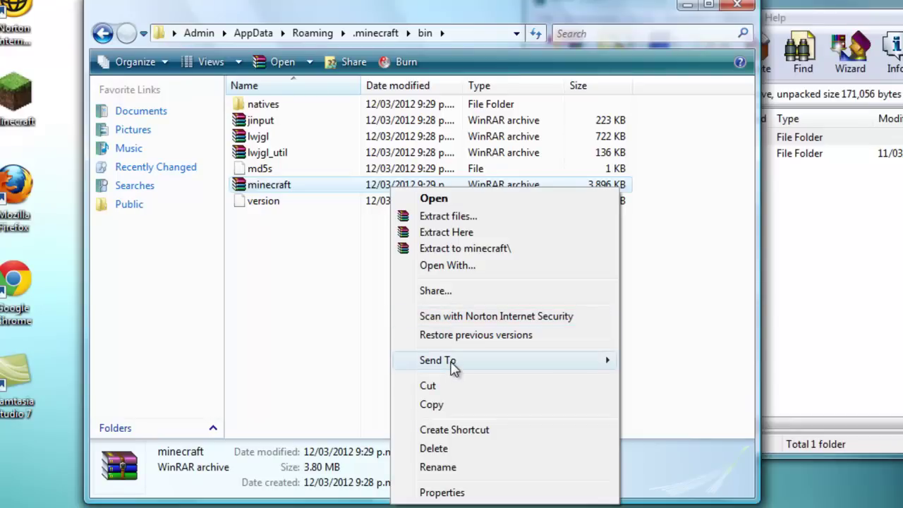
left_click(456, 268)
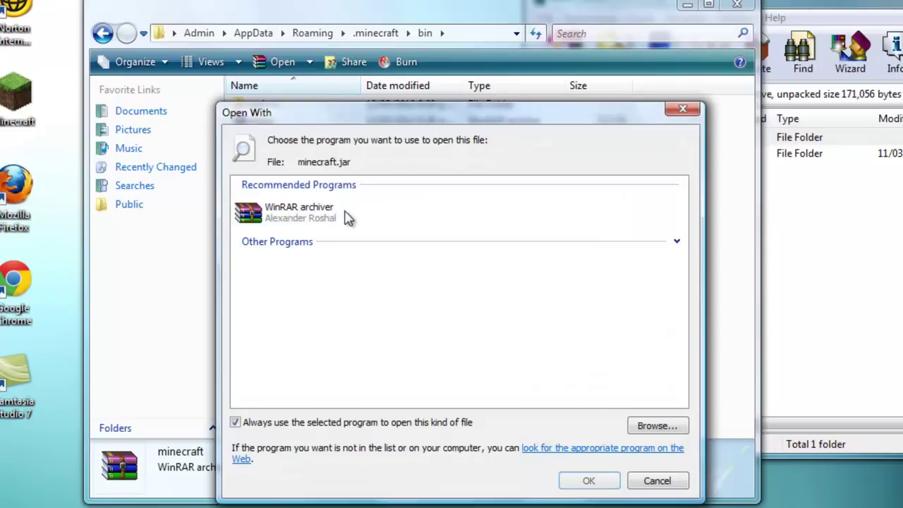
left_click(589, 486)
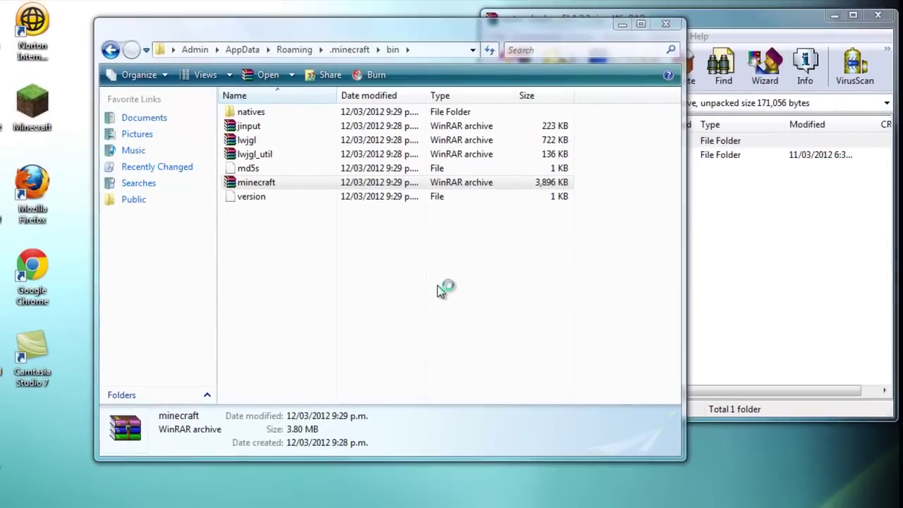
Step: In the water shader archive, go into water_shader_v5b1.2.3 and open its Minecraft folder
left_click(774, 302)
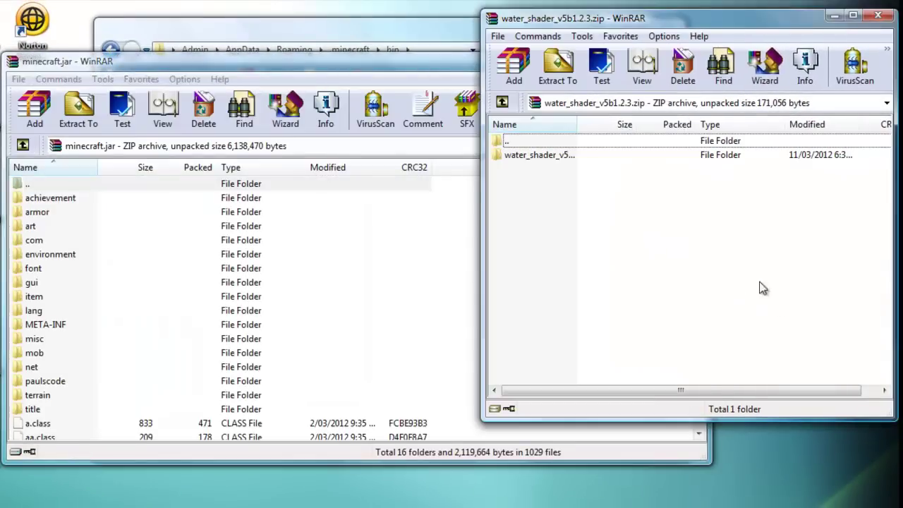
left_click(593, 157)
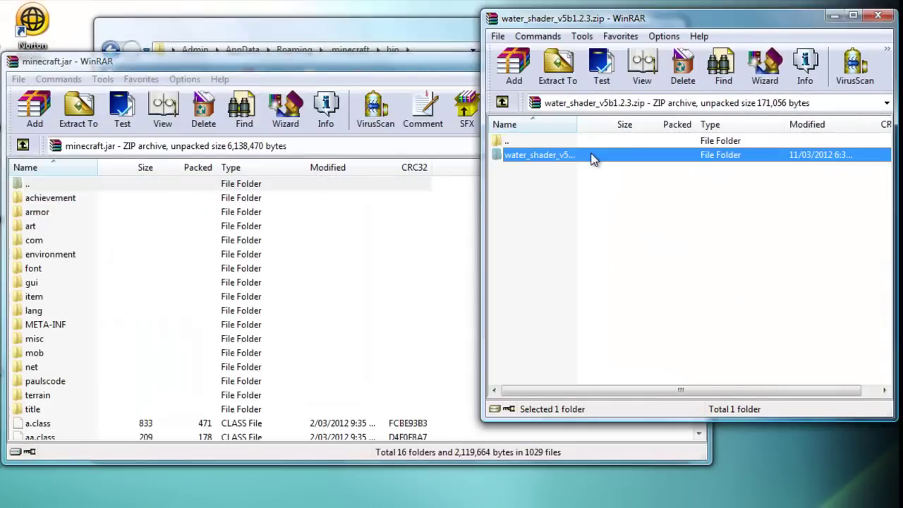
double_click(592, 160)
double_click(593, 156)
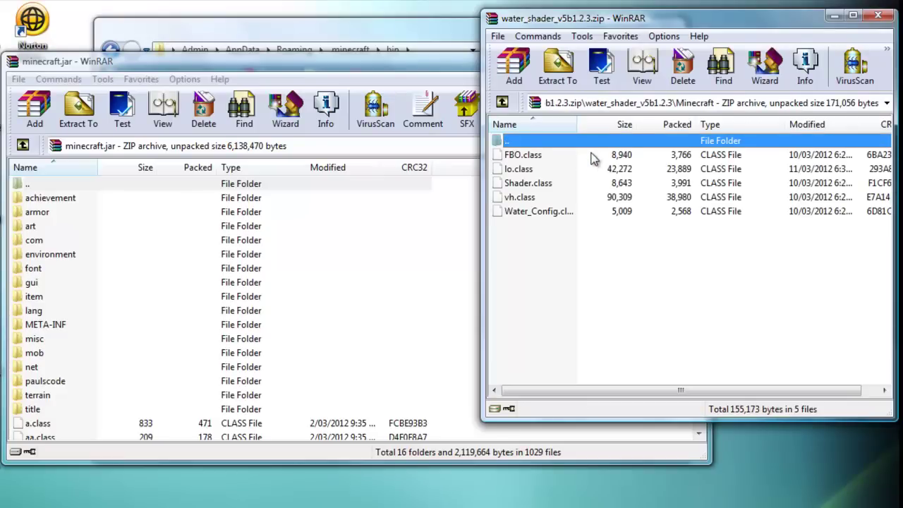
Step: Add all five class files from the water shader archive's Minecraft folder to minecraft.jar with the default archiving settings
left_click_drag(557, 270, 532, 152)
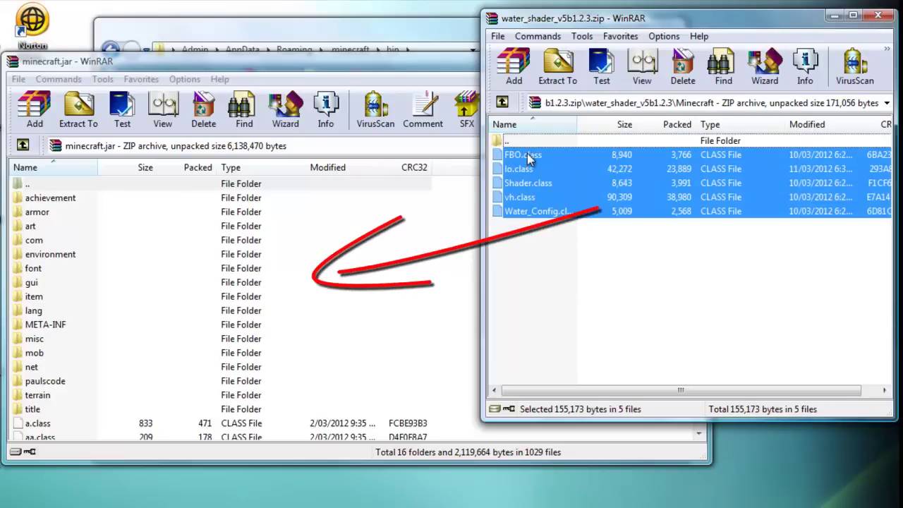
left_click_drag(529, 185, 394, 291)
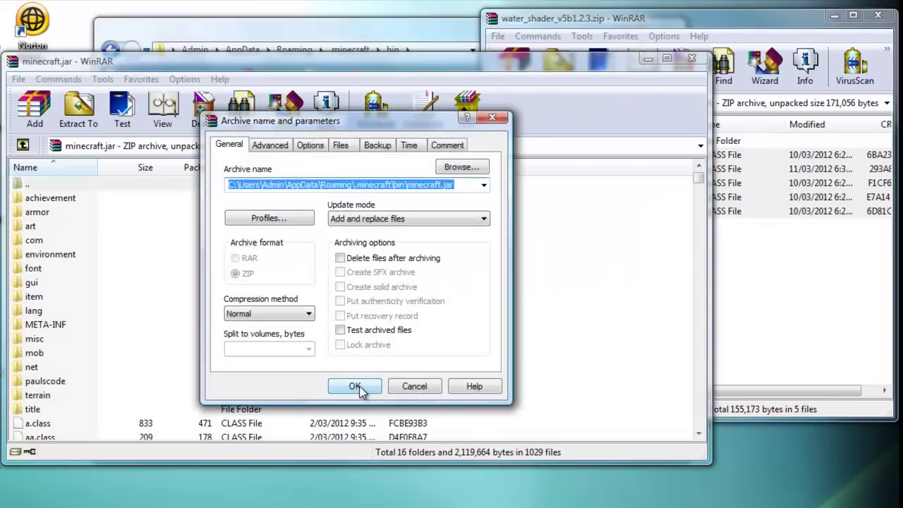
left_click(355, 387)
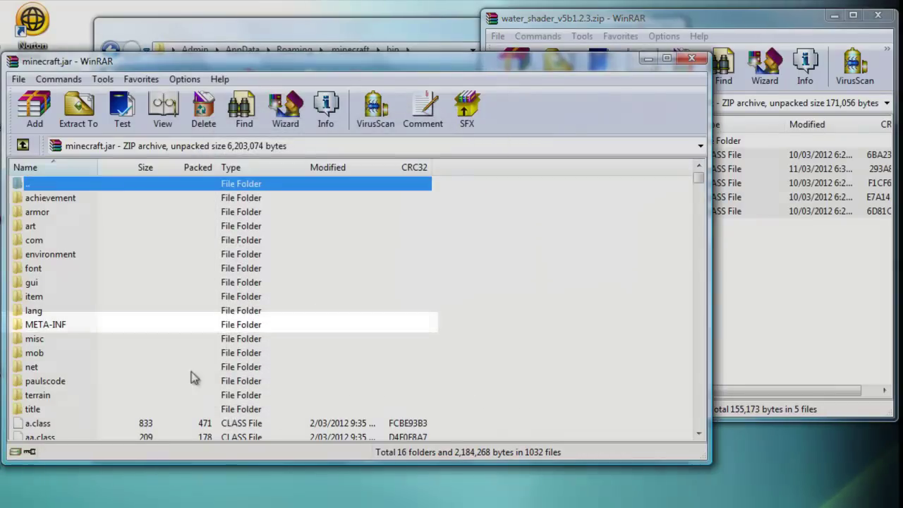
Step: Delete the META-INF folder from minecraft.jar
left_click(137, 325)
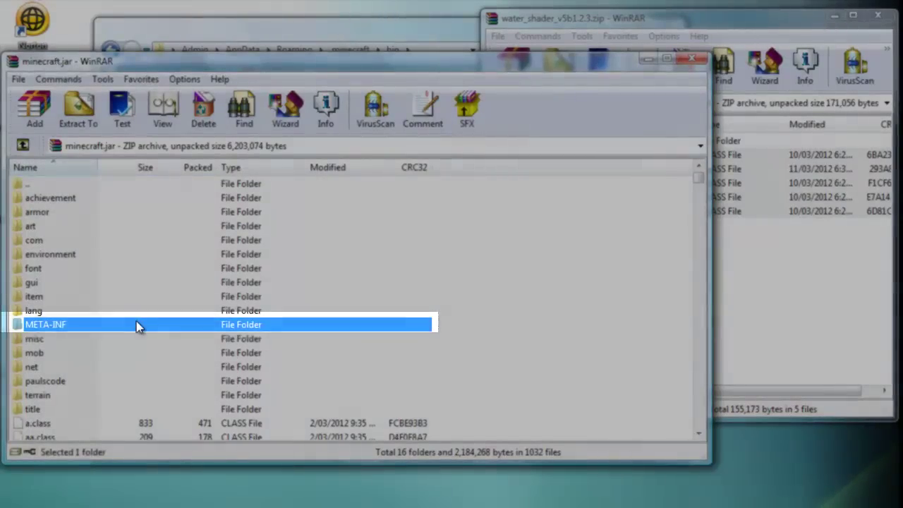
key("Delete")
left_click(437, 343)
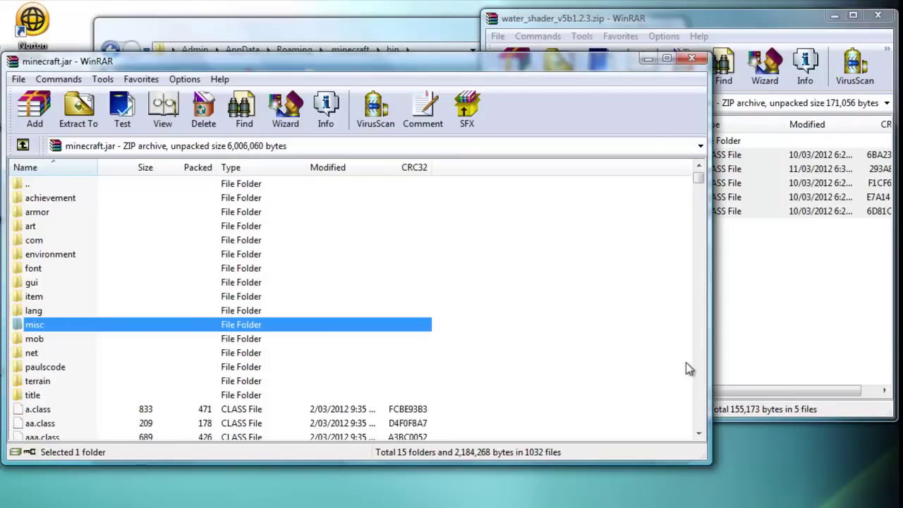
Step: In the water shader archive, go back up to the water_shader_v5b1.2.3 folder
left_click(839, 312)
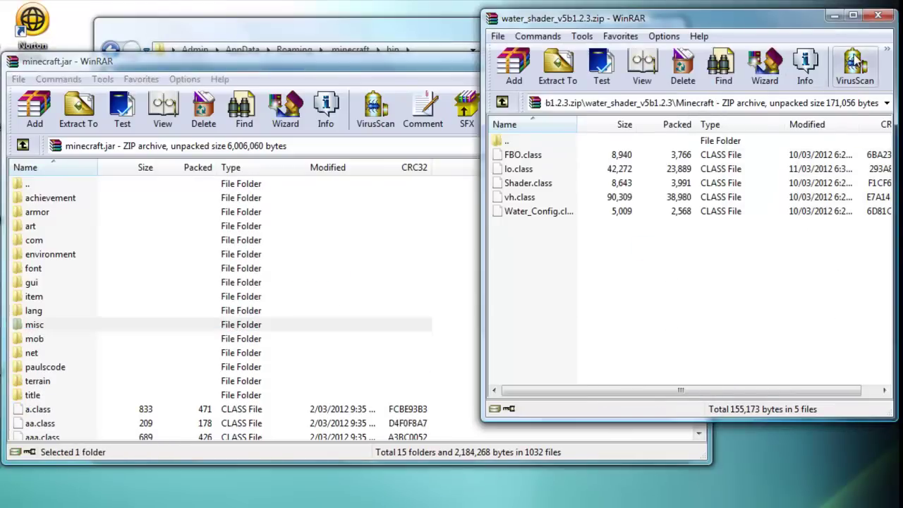
double_click(504, 142)
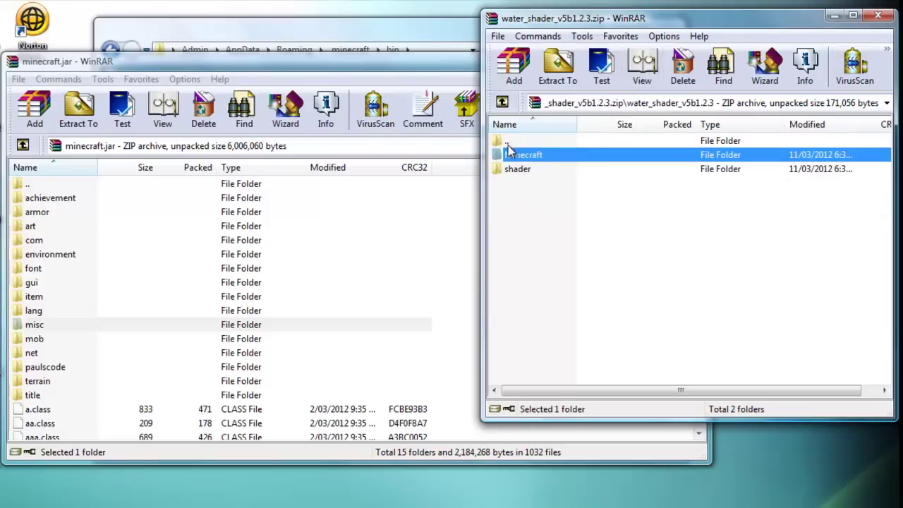
left_click(507, 146)
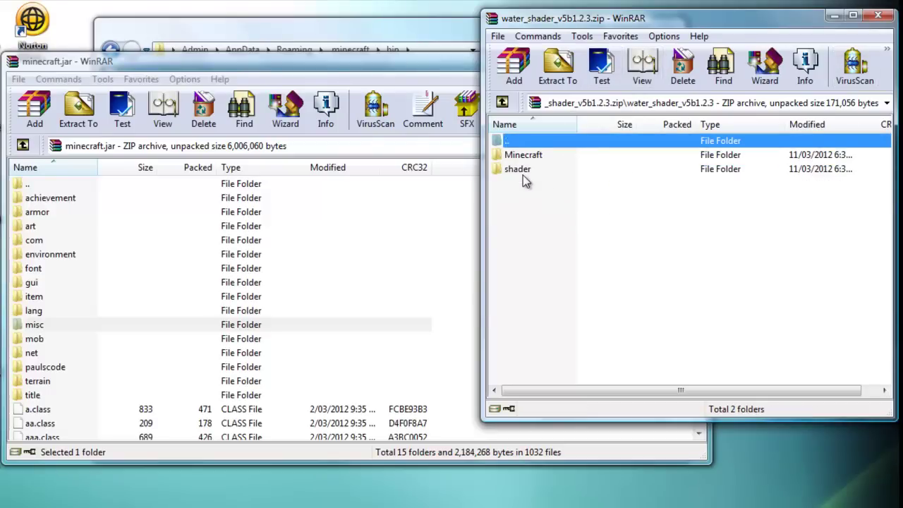
Step: Close the minecraft.jar archive, keeping the bin folder window open
left_click(386, 23)
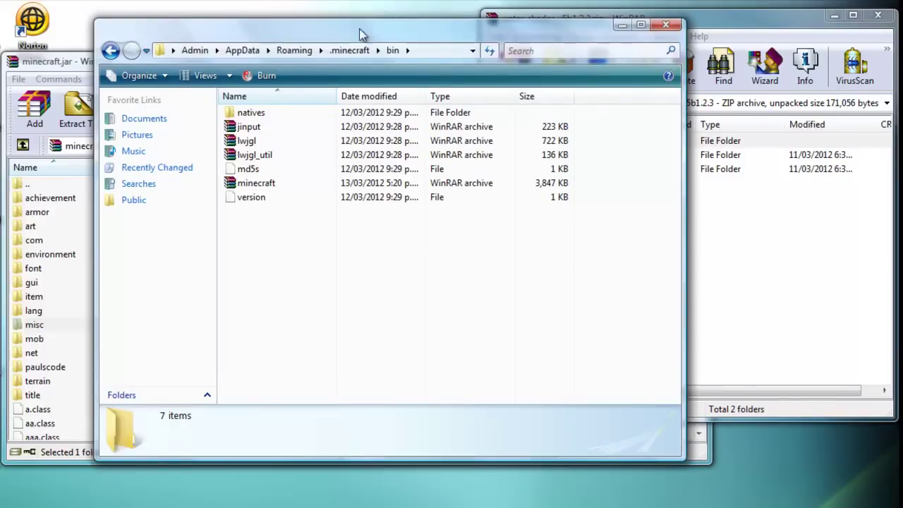
left_click(34, 64)
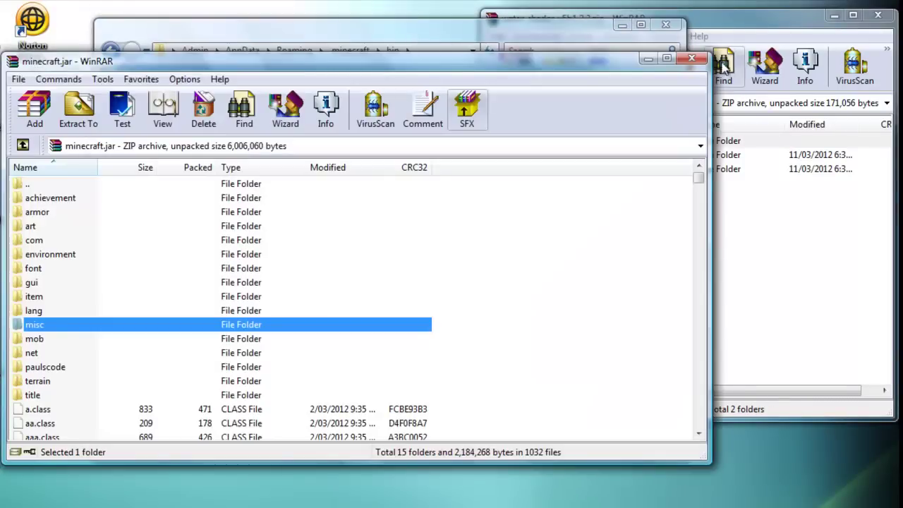
left_click(692, 58)
Step: Extract the shader folder from the water shader archive into .minecraft's bin folder, and close the archive and folder windows
left_click(753, 273)
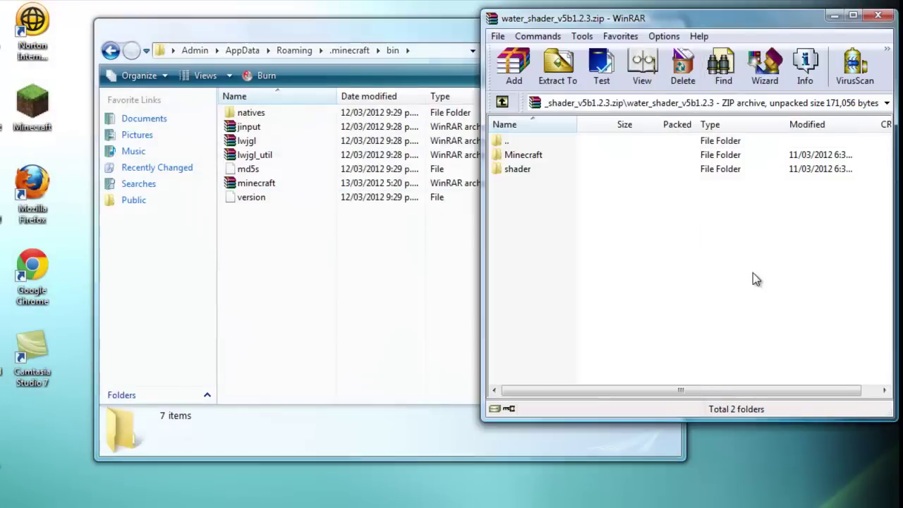
left_click(575, 156)
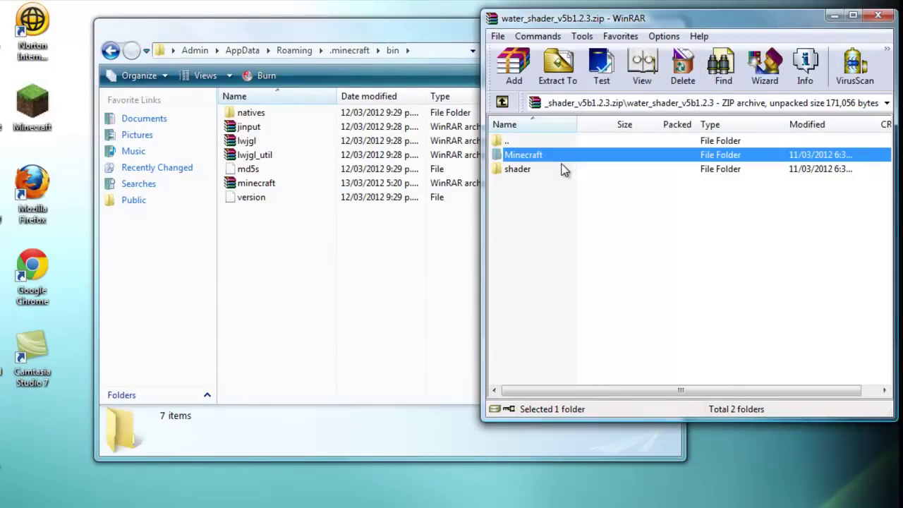
left_click_drag(564, 177, 357, 269)
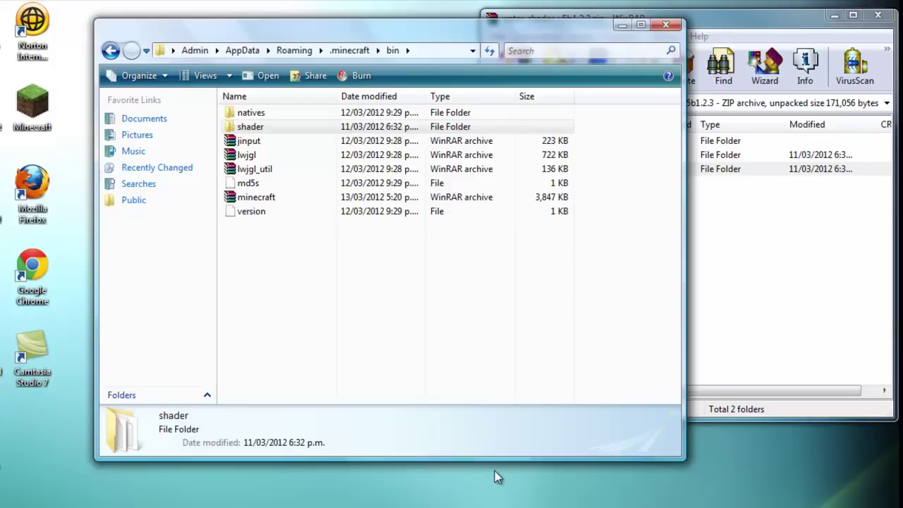
left_click(878, 15)
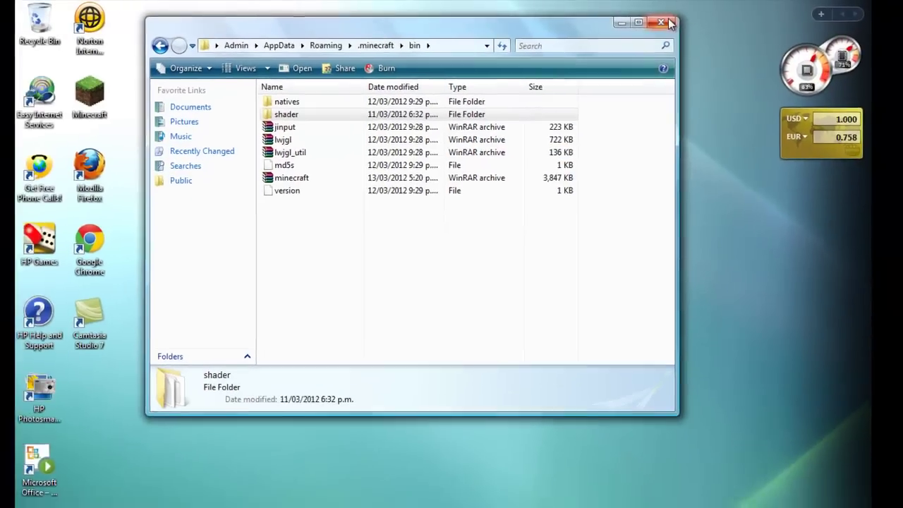
left_click(666, 26)
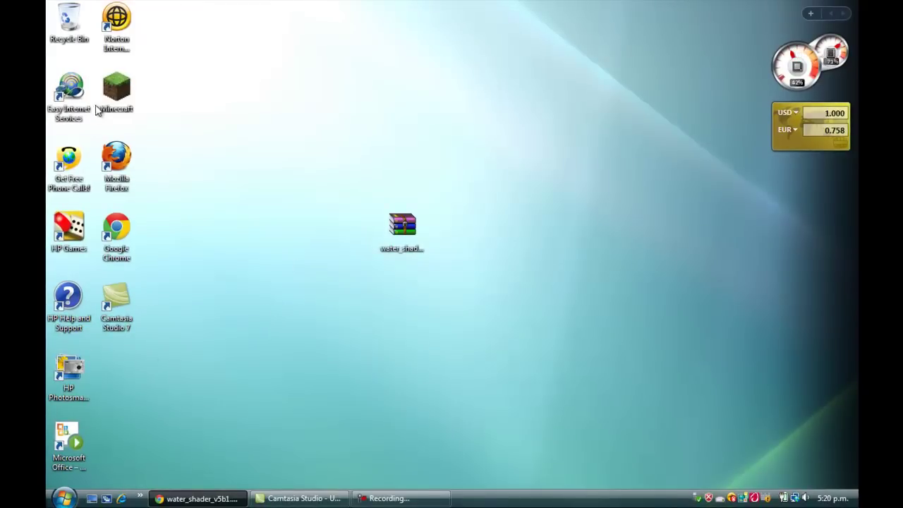
Step: Launch Minecraft from the desktop, allow the unverified program to run, and log in with the filled-in account credentials
double_click(116, 96)
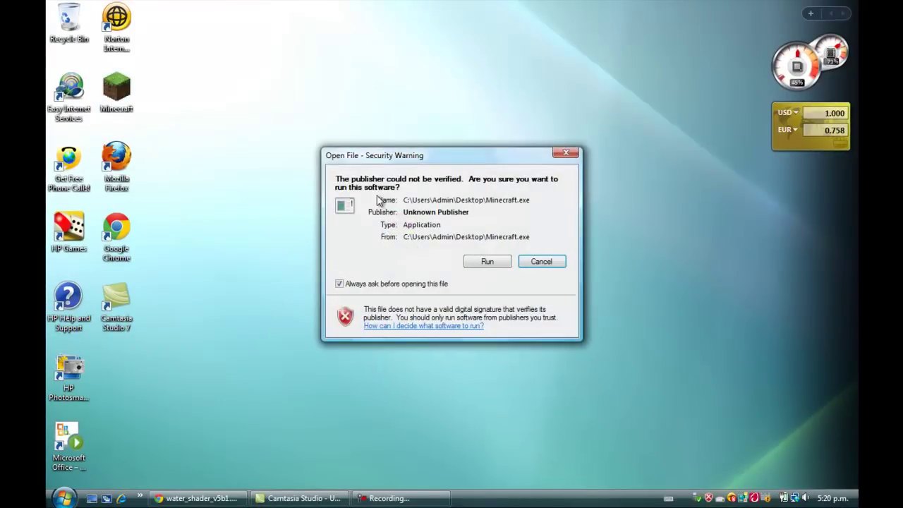
left_click(474, 265)
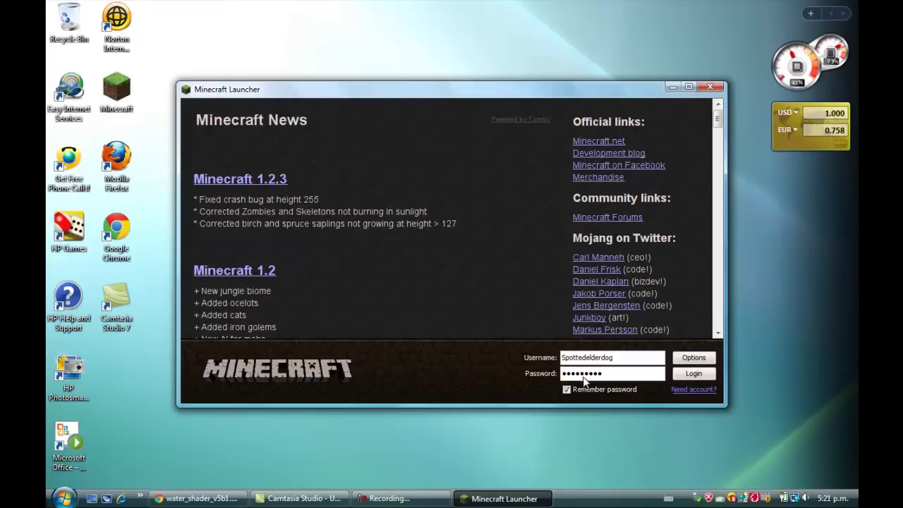
key("Return")
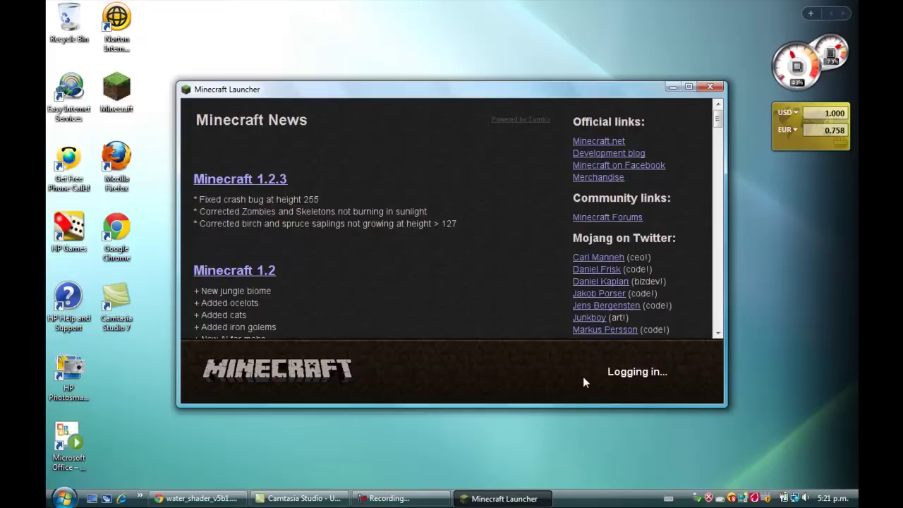
mouse_move(531, 501)
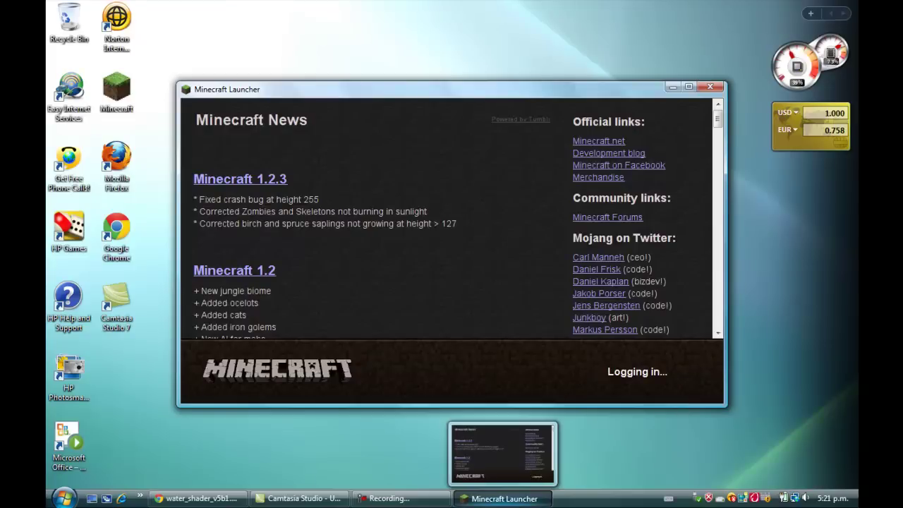
left_click(384, 499)
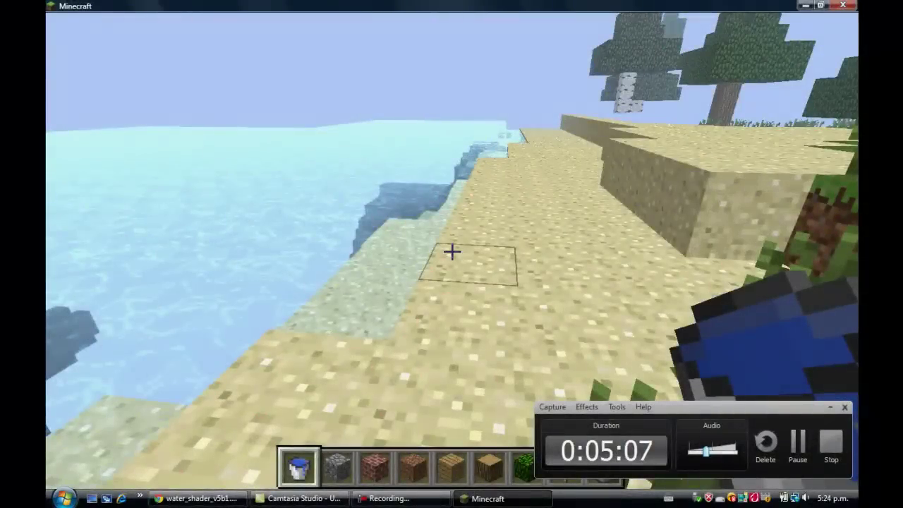
mouse_move(452, 251)
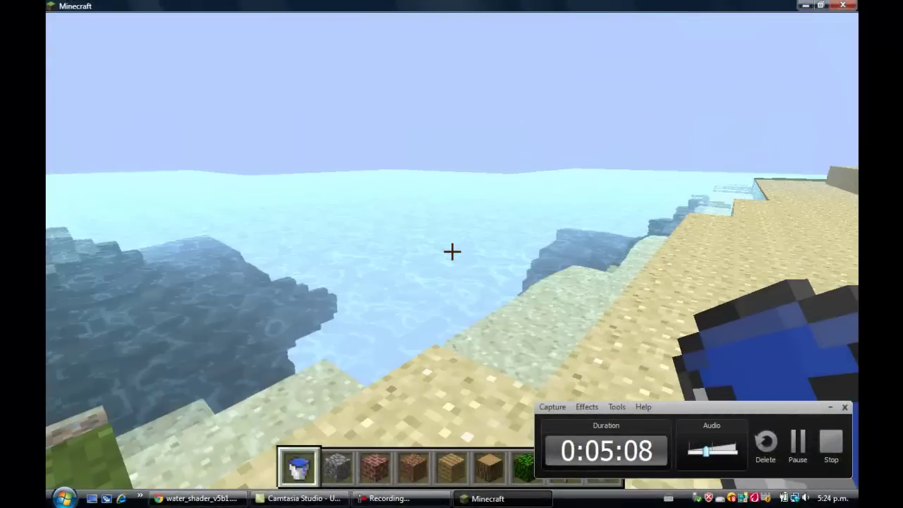